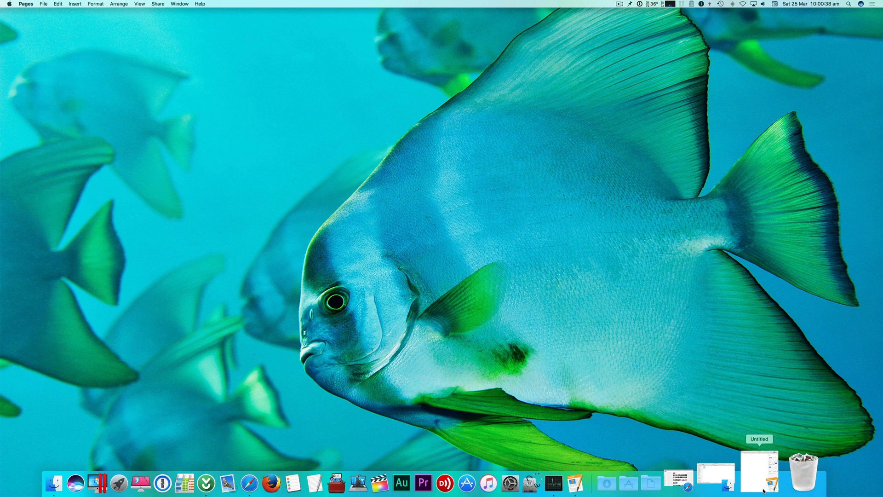
- Restore the minimized Untitled document from the Dock thumbnail
{"action": "left_click", "coordinate": [760, 473]}
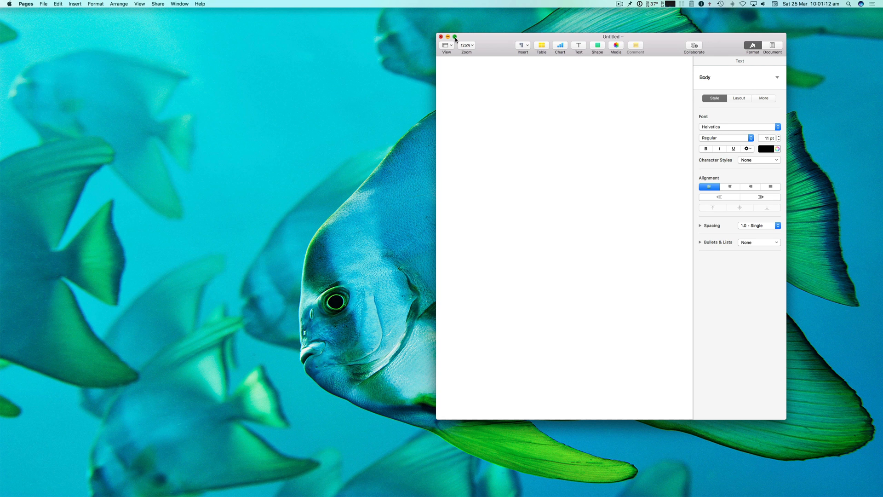
- Toggle the document into and out of full screen, checking its space in Mission Control
{"action": "left_click", "coordinate": [454, 36]}
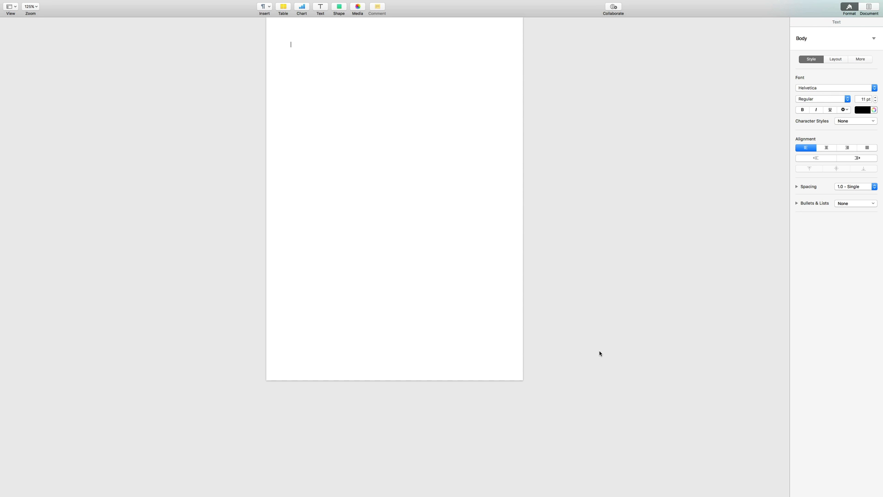
{"action": "key", "text": "ctrl+Up"}
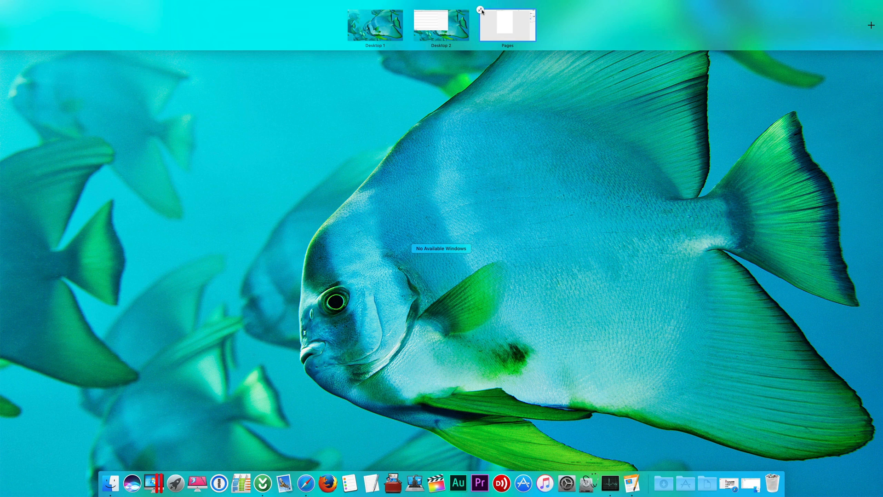
{"action": "left_click", "coordinate": [481, 10]}
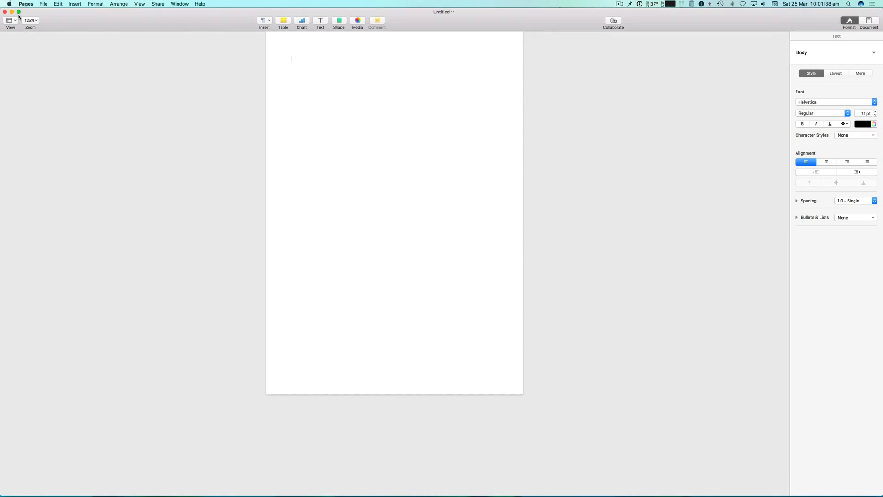
{"action": "left_click", "coordinate": [23, 10]}
{"action": "left_click", "coordinate": [19, 15]}
- Shrink the window, reposition it, then stretch its right and bottom edges to the screen edges
{"action": "left_click", "coordinate": [20, 11]}
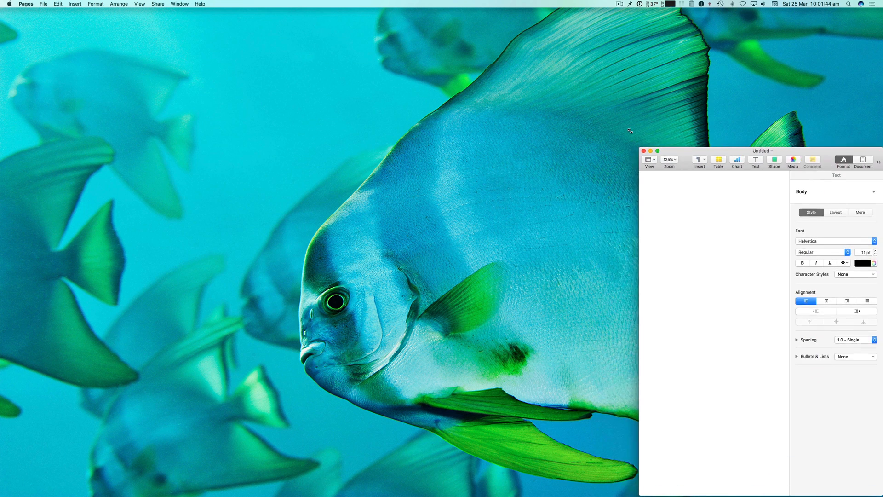
{"action": "left_click_drag", "start_coordinate": [635, 149], "coordinate": [564, 54]}
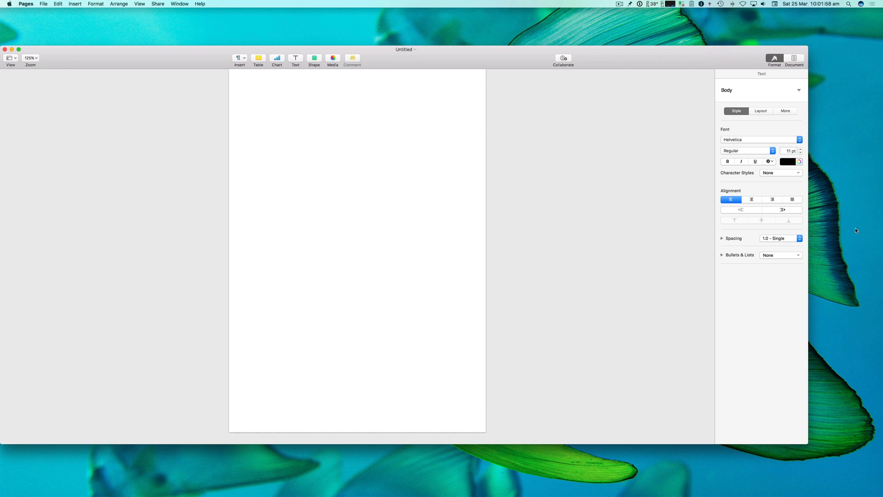
{"action": "left_click_drag", "start_coordinate": [808, 220], "coordinate": [881, 220]}
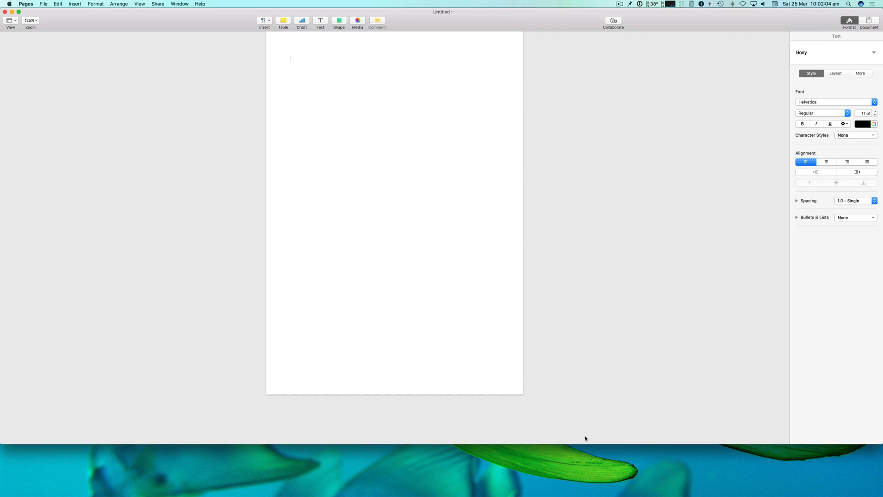
{"action": "left_click_drag", "start_coordinate": [583, 443], "coordinate": [583, 495]}
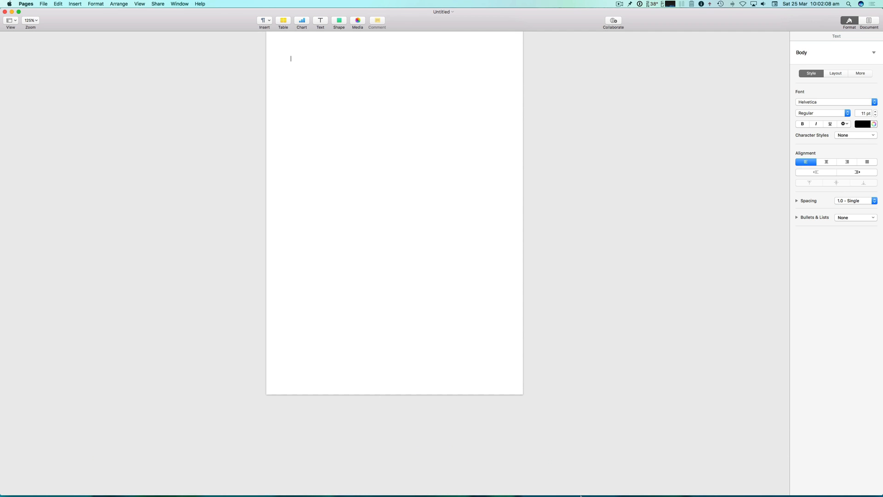
- Confirm in Mission Control that the window stays on Desktop 1 and return to it
{"action": "key", "text": "ctrl+Up"}
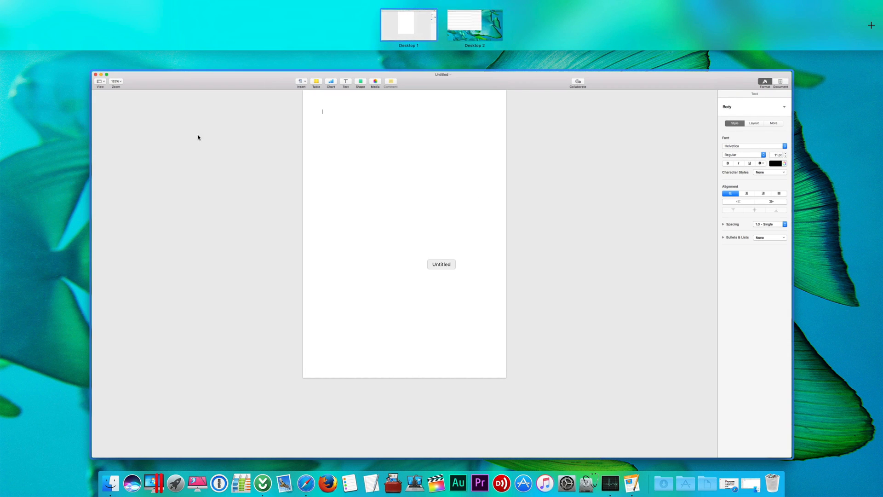
{"action": "left_click", "coordinate": [195, 81]}
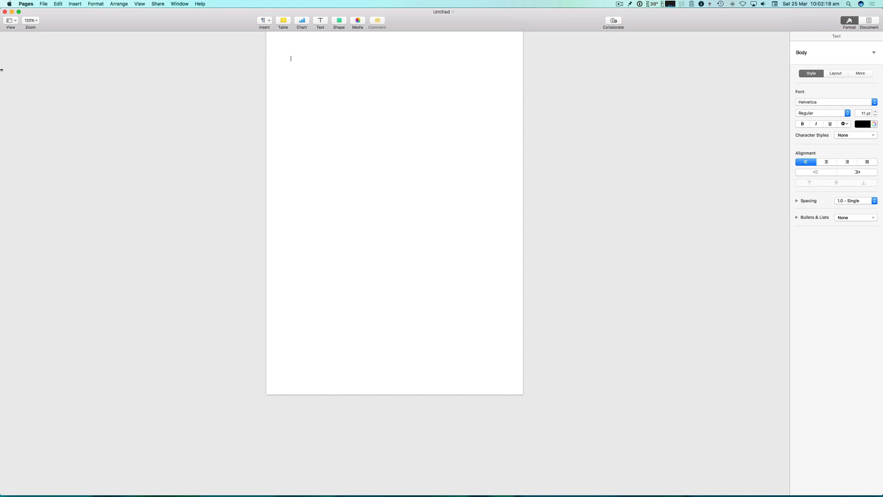
- Narrow the window from its left edge and move it lower so the wallpaper shows around it
{"action": "left_click_drag", "start_coordinate": [1, 68], "coordinate": [493, 68]}
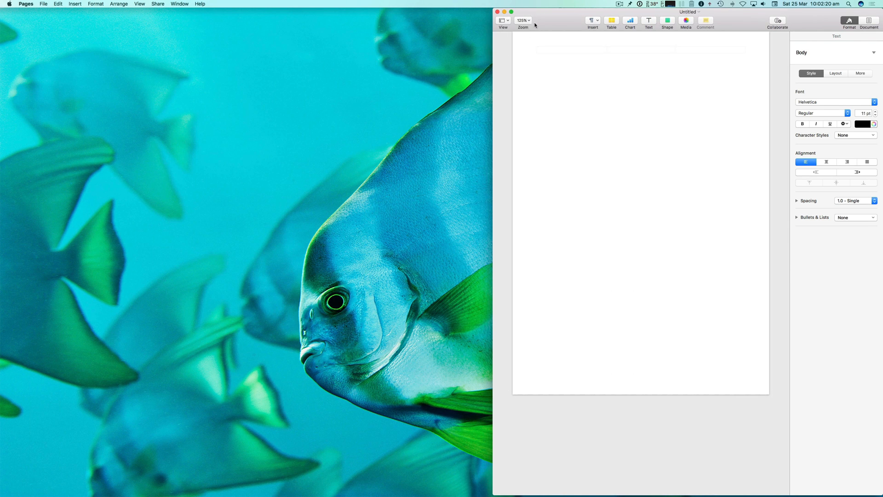
{"action": "mouse_move", "coordinate": [544, 10]}
{"action": "left_mouse_down"}
{"action": "mouse_move", "coordinate": [540, 158]}
{"action": "mouse_move", "coordinate": [521, 81]}
{"action": "left_mouse_up"}
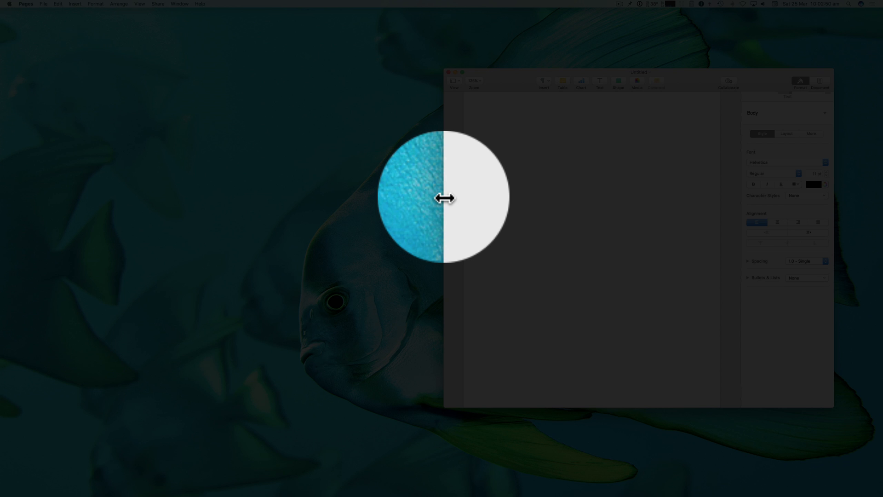
- Adjust the window's width from its left edge into a mid-sized window on the right
{"action": "mouse_move", "coordinate": [444, 199]}
{"action": "left_mouse_down"}
{"action": "mouse_move", "coordinate": [338, 193]}
{"action": "mouse_move", "coordinate": [429, 201]}
{"action": "left_mouse_up"}
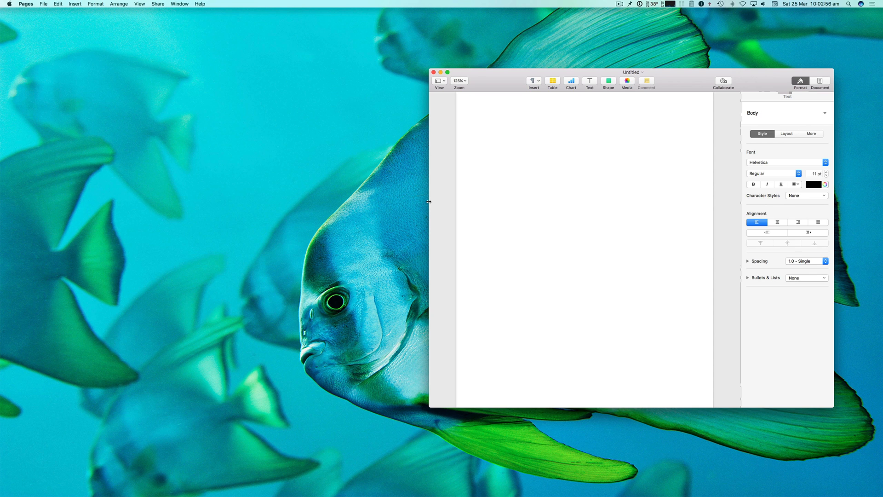
{"action": "mouse_move", "coordinate": [429, 202]}
{"action": "left_mouse_down"}
{"action": "mouse_move", "coordinate": [362, 202]}
{"action": "mouse_move", "coordinate": [426, 208]}
{"action": "left_mouse_up"}
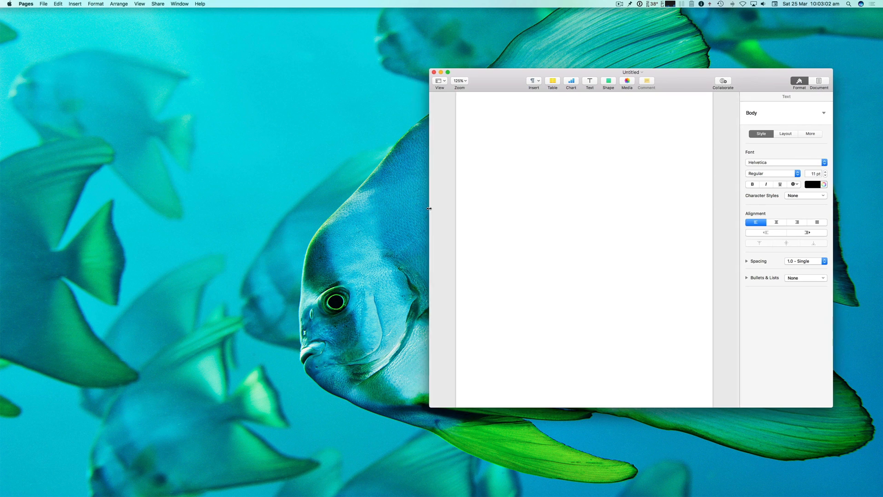
{"action": "mouse_move", "coordinate": [427, 208]}
{"action": "left_mouse_down"}
{"action": "mouse_move", "coordinate": [3, 246]}
{"action": "mouse_move", "coordinate": [2, 257]}
{"action": "mouse_move", "coordinate": [473, 261]}
{"action": "left_mouse_up"}
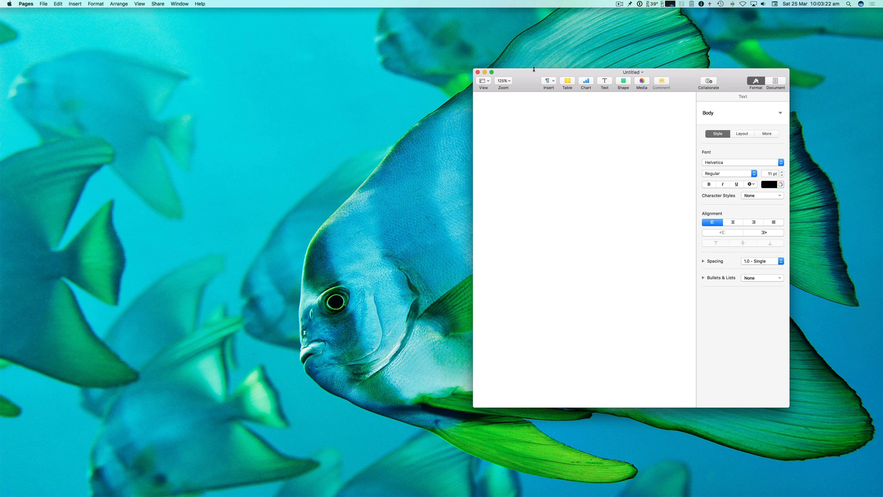
- Stretch the window's height to top and bottom, then Option-drag to shorten it from both ends
{"action": "left_click_drag", "start_coordinate": [534, 66], "coordinate": [535, 43]}
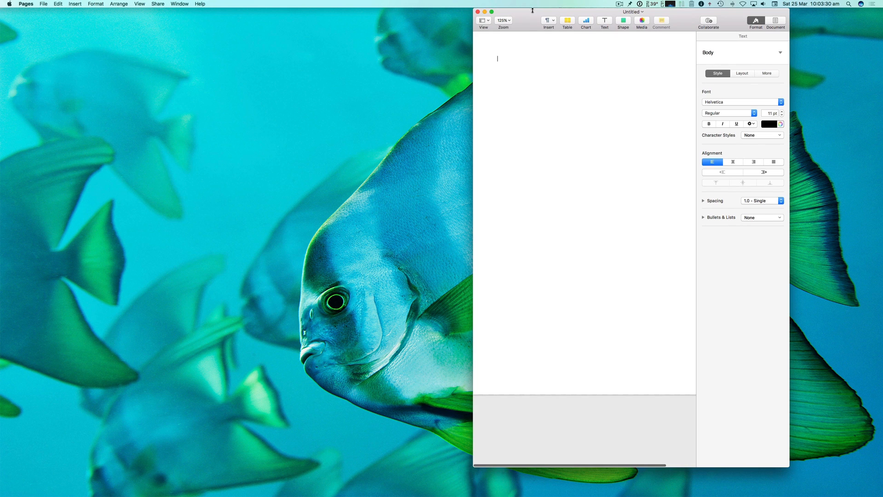
{"action": "left_click_drag", "start_coordinate": [532, 12], "coordinate": [534, 86]}
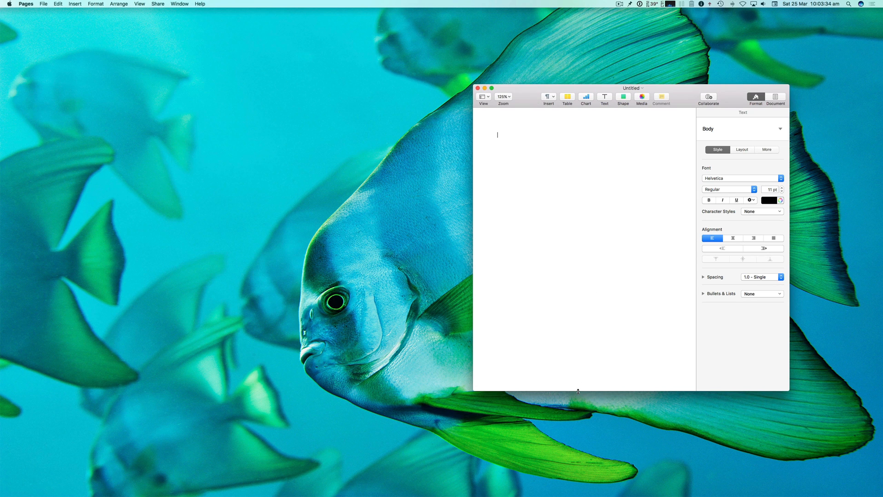
{"action": "left_click_drag", "start_coordinate": [579, 391], "coordinate": [574, 494]}
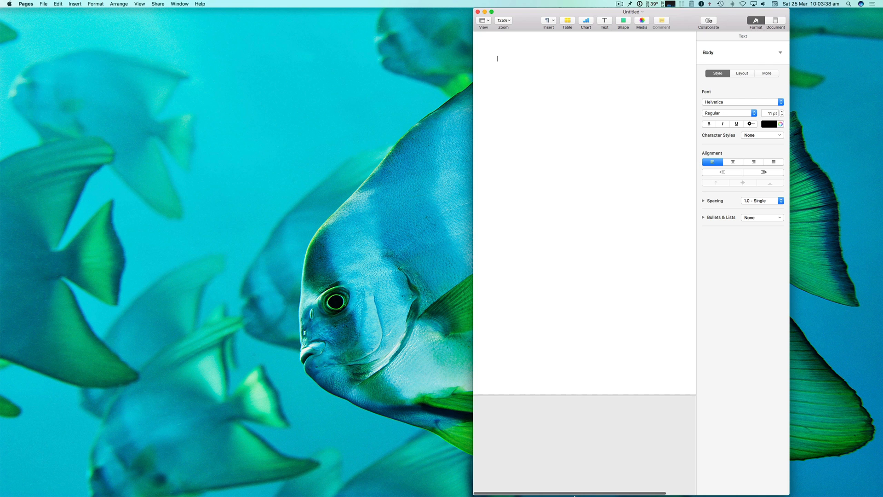
{"action": "left_click_drag", "start_coordinate": [574, 495], "coordinate": [575, 359]}
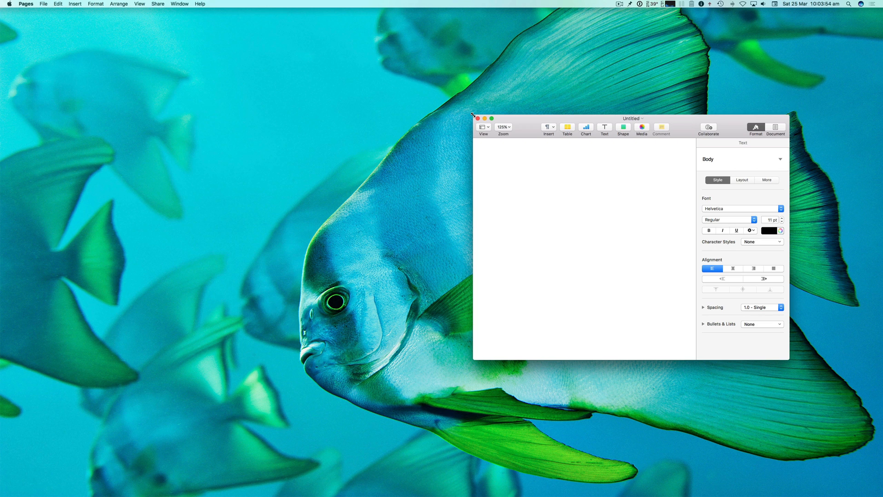
- Enlarge the window from its top-left corner and bottom edge so the full sidebar shows
{"action": "mouse_move", "coordinate": [472, 114]}
{"action": "left_mouse_down"}
{"action": "mouse_move", "coordinate": [306, 22]}
{"action": "mouse_move", "coordinate": [227, 7]}
{"action": "mouse_move", "coordinate": [2, 7]}
{"action": "mouse_move", "coordinate": [372, 177]}
{"action": "left_mouse_up"}
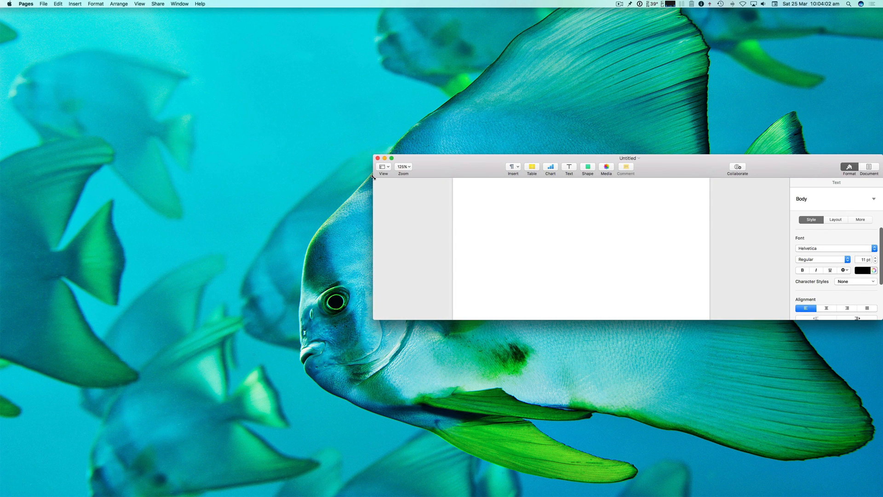
{"action": "left_click_drag", "start_coordinate": [372, 177], "coordinate": [379, 177]}
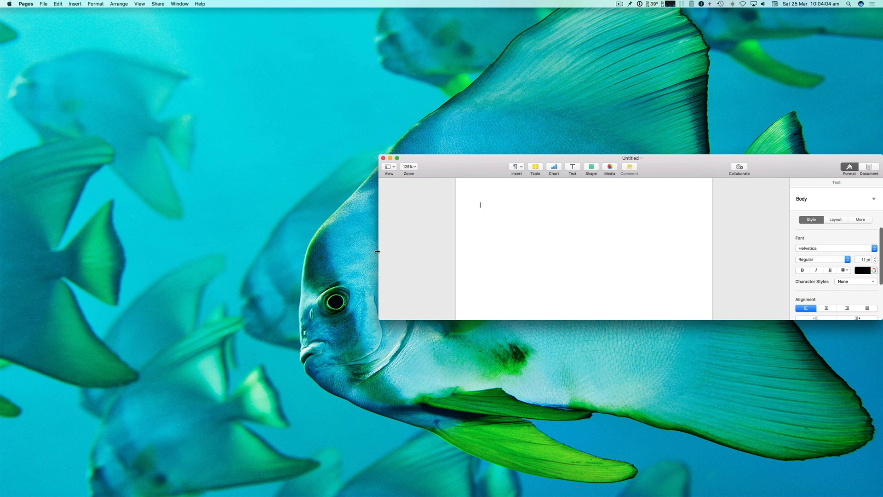
{"action": "left_click_drag", "start_coordinate": [480, 319], "coordinate": [471, 437]}
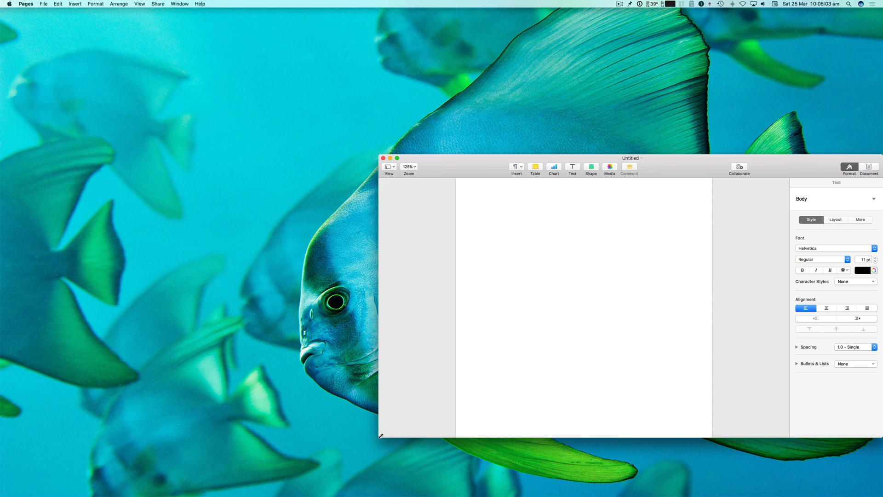
- Option-double-click a corner to maximize the window and confirm it remains on Desktop 1
{"action": "double_click", "coordinate": [380, 435]}
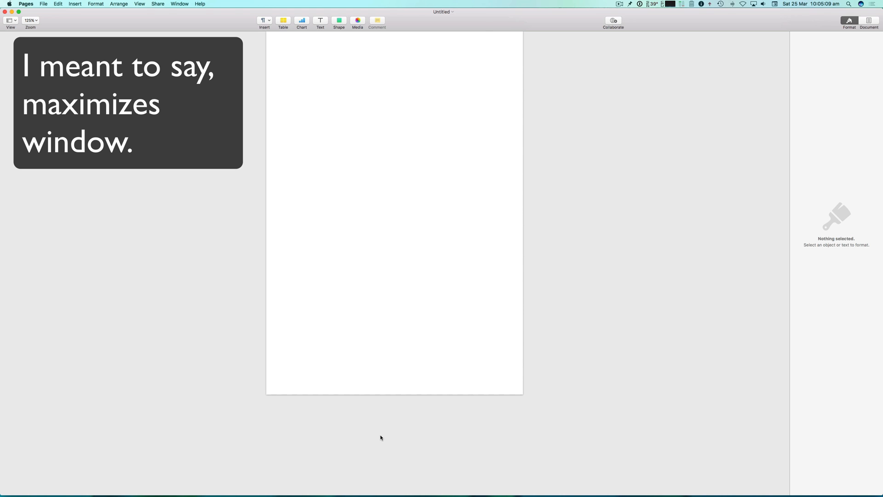
{"action": "key", "text": "ctrl+Up"}
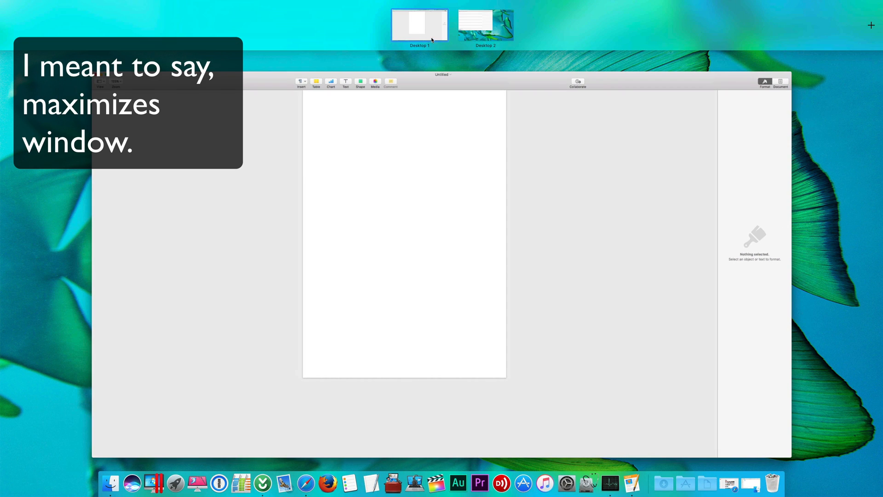
{"action": "mouse_move", "coordinate": [419, 26]}
{"action": "left_click", "coordinate": [297, 203]}
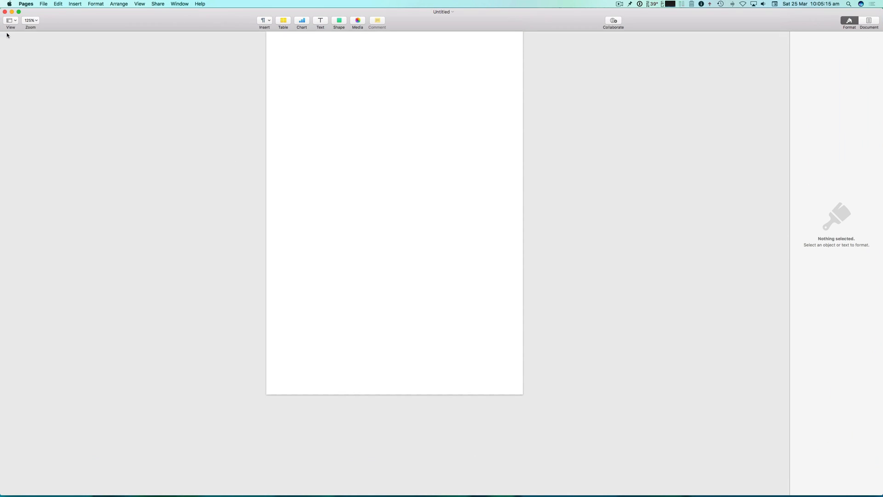
- Shrink the window to a smaller size and move it toward the centre-left of the desktop
{"action": "mouse_move", "coordinate": [4, 11]}
{"action": "left_mouse_down"}
{"action": "mouse_move", "coordinate": [533, 44]}
{"action": "mouse_move", "coordinate": [525, 85]}
{"action": "left_mouse_up"}
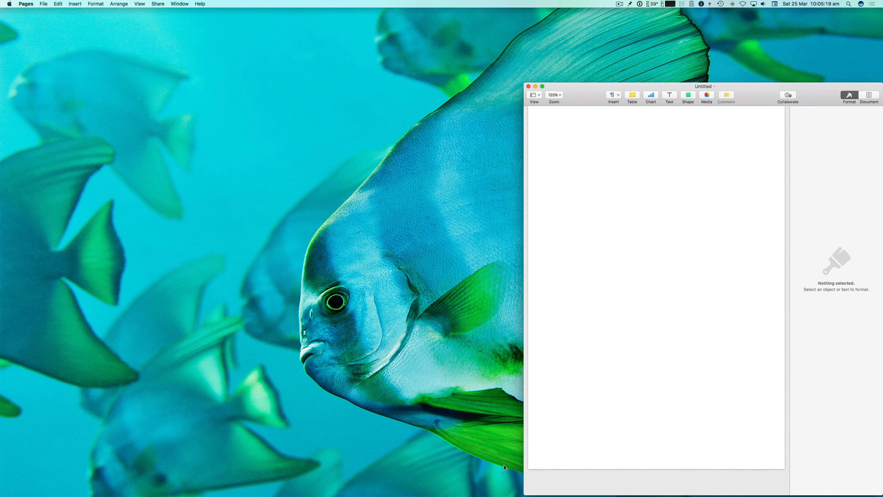
{"action": "left_click_drag", "start_coordinate": [523, 493], "coordinate": [618, 411]}
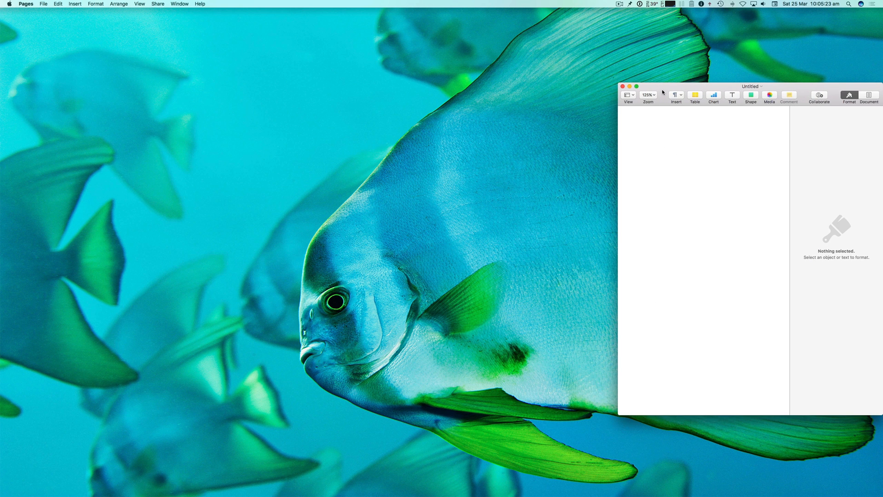
{"action": "left_click_drag", "start_coordinate": [662, 92], "coordinate": [489, 72]}
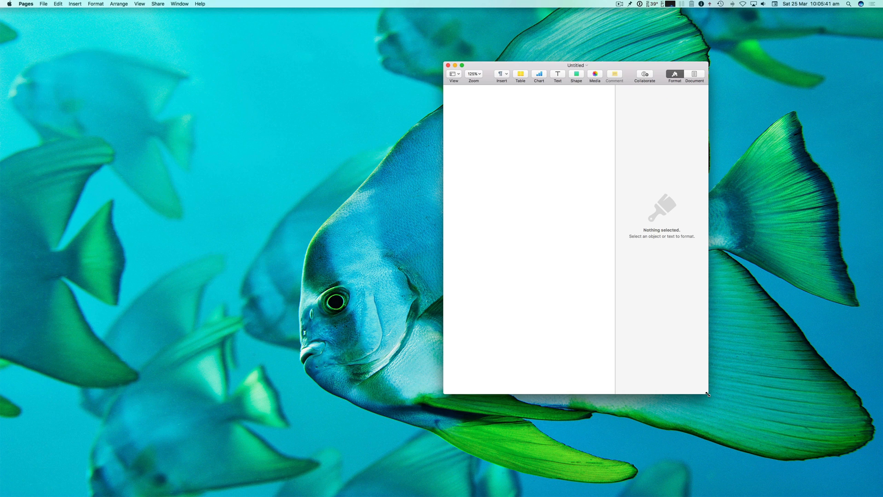
- Maximize the window again via Option-double-click, pull it smaller, then minimize it
{"action": "double_click", "coordinate": [707, 394]}
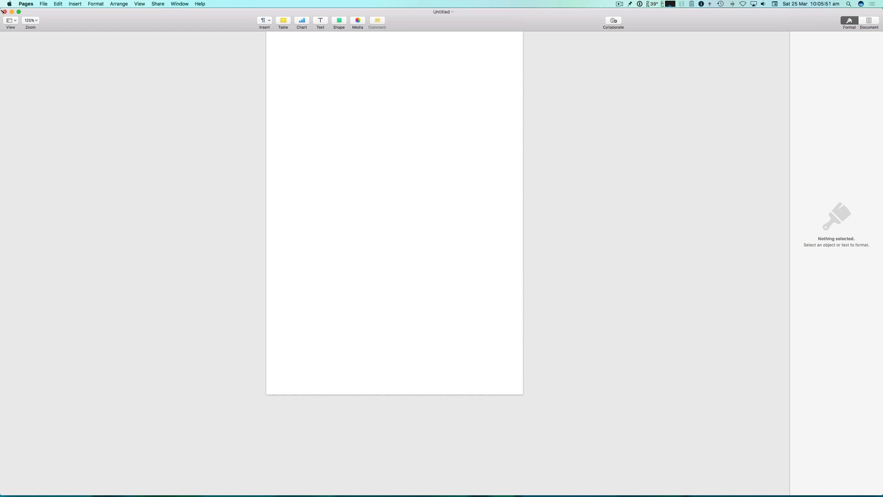
{"action": "left_click_drag", "start_coordinate": [2, 12], "coordinate": [579, 118]}
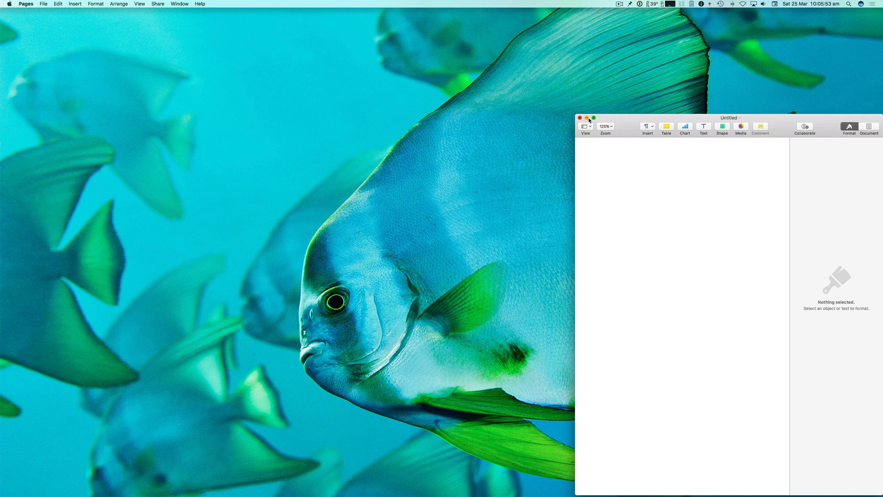
{"action": "left_click", "coordinate": [587, 118]}
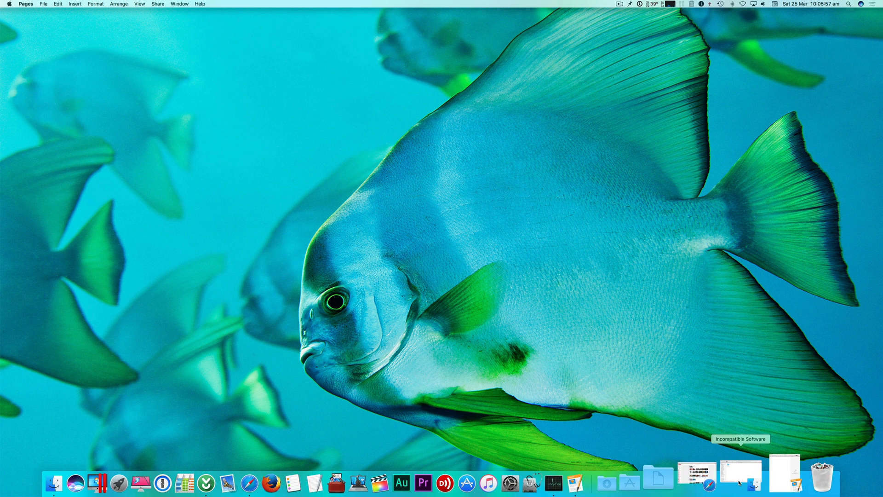
- Restore the Incompatible Software Finder window and enlarge it down and to the left
{"action": "left_click", "coordinate": [740, 476]}
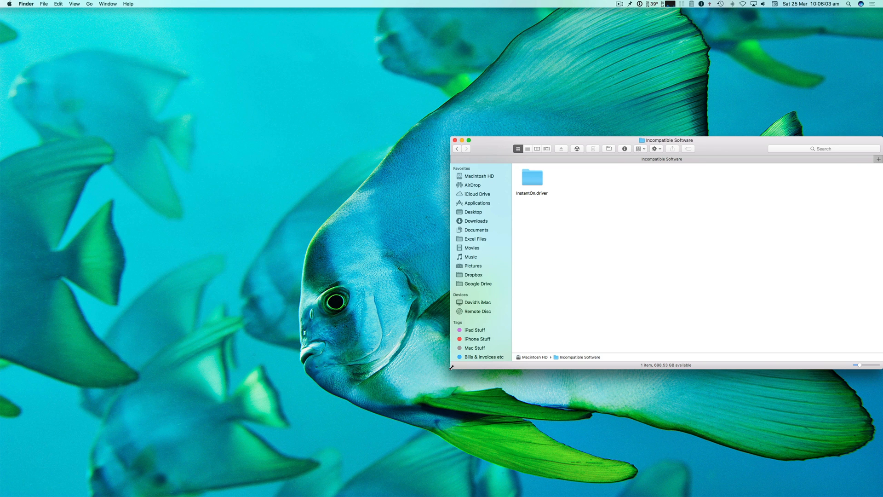
{"action": "mouse_move", "coordinate": [451, 369]}
{"action": "left_mouse_down"}
{"action": "mouse_move", "coordinate": [385, 437]}
{"action": "mouse_move", "coordinate": [425, 411]}
{"action": "left_mouse_up"}
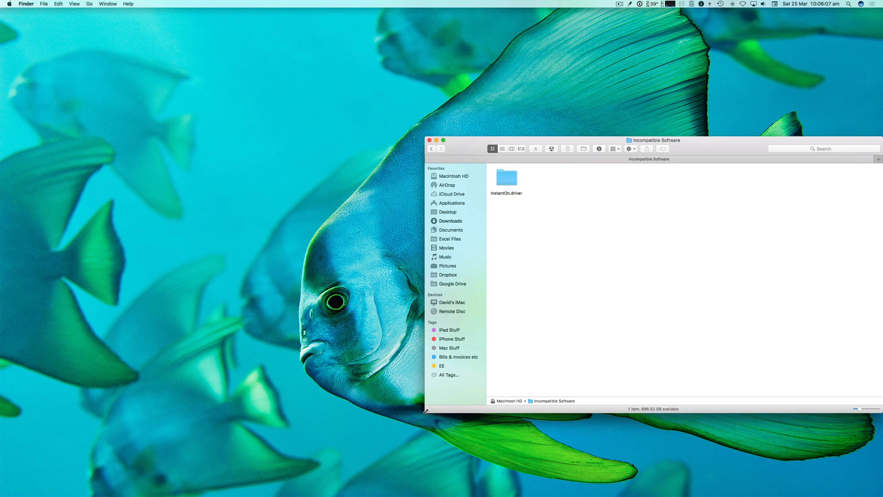
{"action": "left_click_drag", "start_coordinate": [424, 281], "coordinate": [412, 275]}
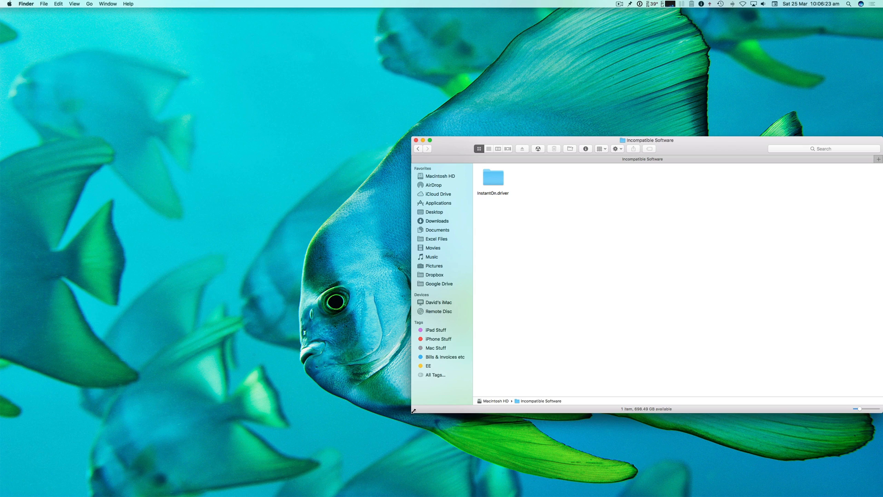
- Maximize the Incompatible Software window with Option-double-click and confirm in Mission Control it stays on the same desktop
{"action": "double_click", "coordinate": [414, 410]}
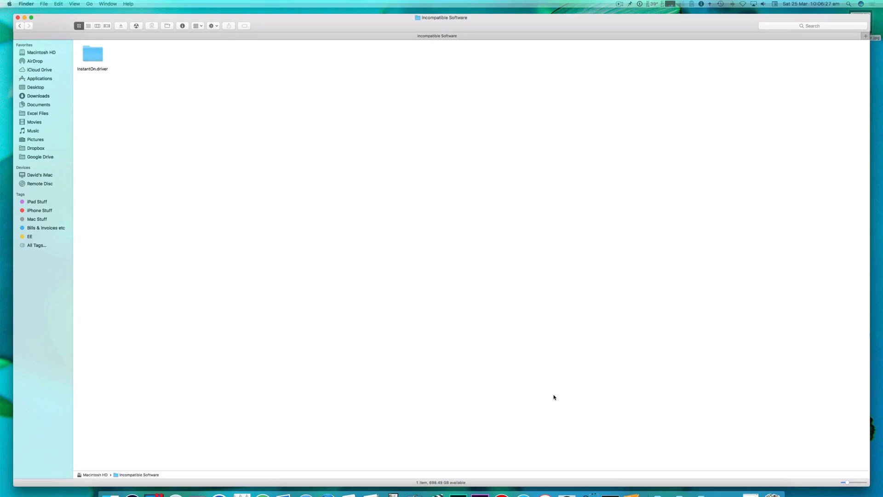
{"action": "key", "text": "ctrl+Up"}
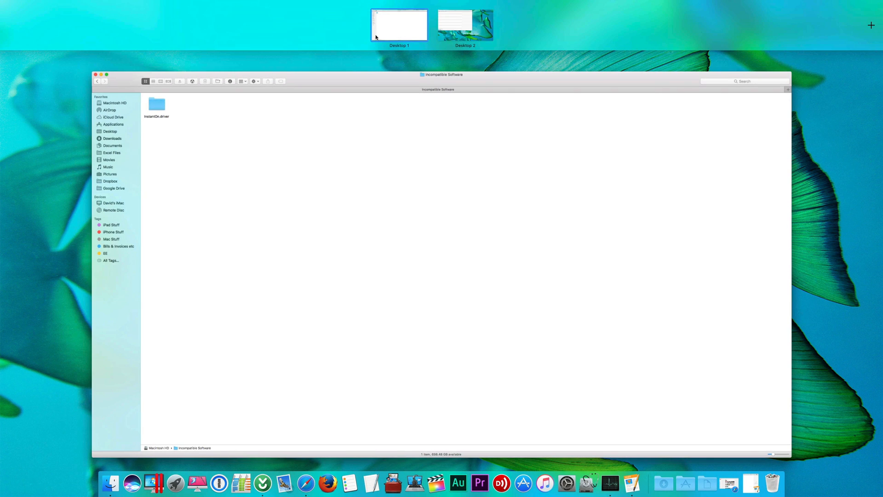
{"action": "left_click", "coordinate": [267, 171]}
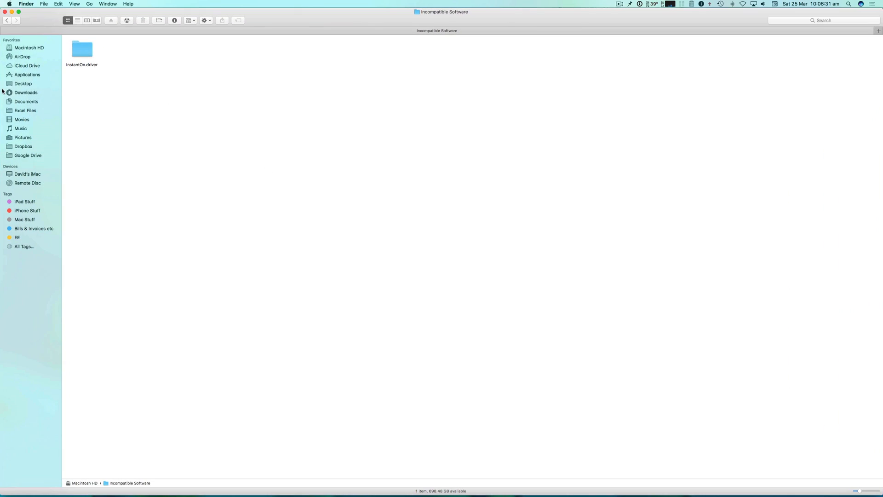
- Shrink the window back from full screen by dragging its top-left corner inward
{"action": "mouse_move", "coordinate": [1, 8]}
{"action": "left_mouse_down"}
{"action": "mouse_move", "coordinate": [551, 226]}
{"action": "mouse_move", "coordinate": [496, 157]}
{"action": "left_mouse_up"}
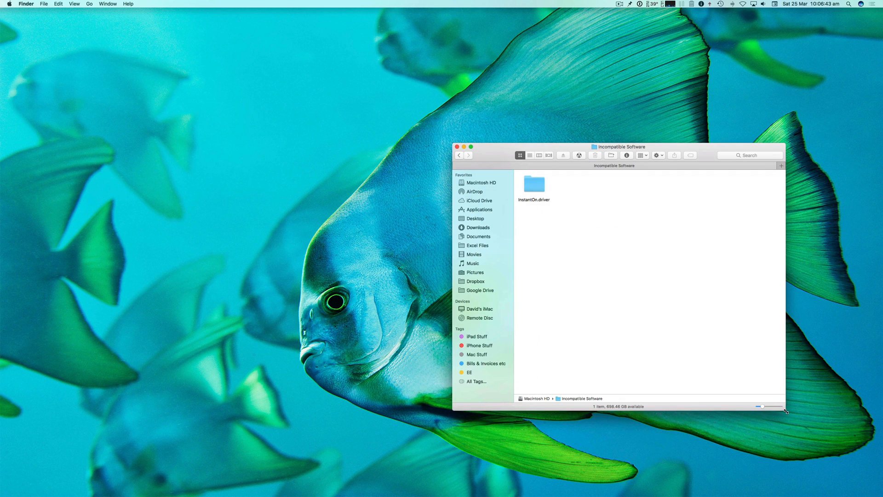
- Shrink the Incompatible Software window from its bottom-right corner and move it right and down
{"action": "left_click_drag", "start_coordinate": [784, 409], "coordinate": [648, 290]}
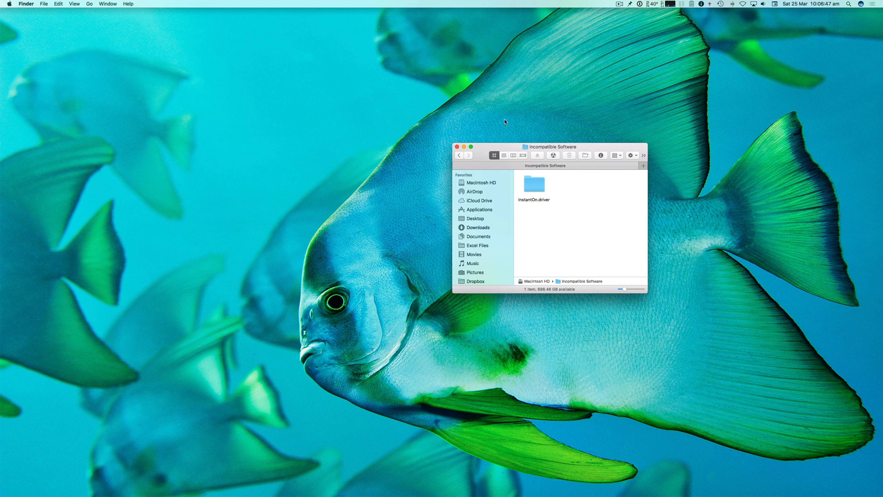
{"action": "left_click_drag", "start_coordinate": [487, 146], "coordinate": [573, 197]}
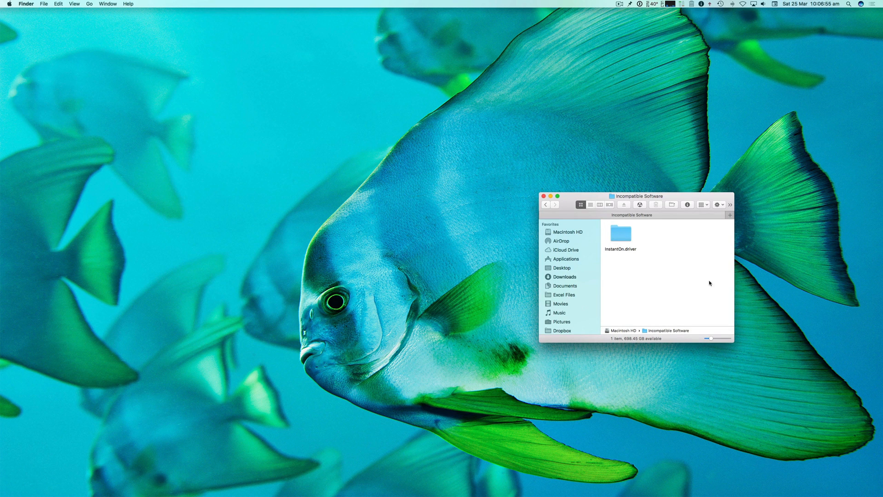
- Maximize the Incompatible Software window to fill the screen, then close it leaving only the wallpaper
{"action": "double_click", "coordinate": [732, 194]}
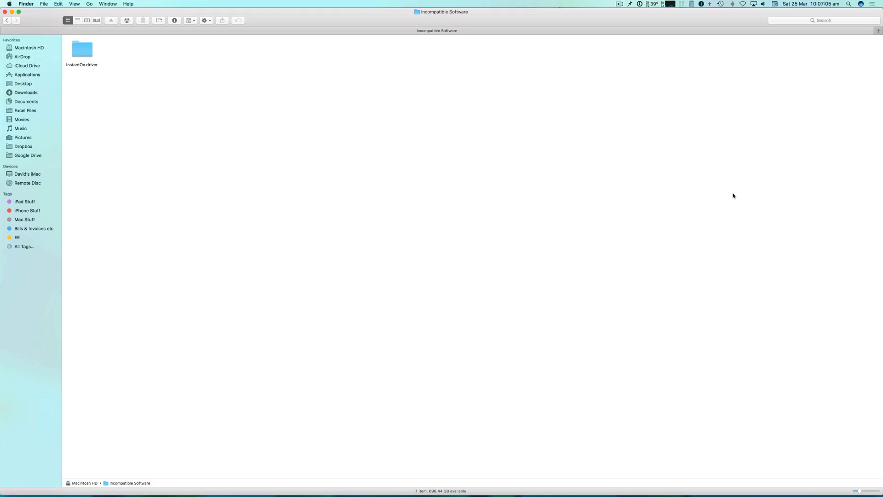
{"action": "left_click", "coordinate": [6, 12]}
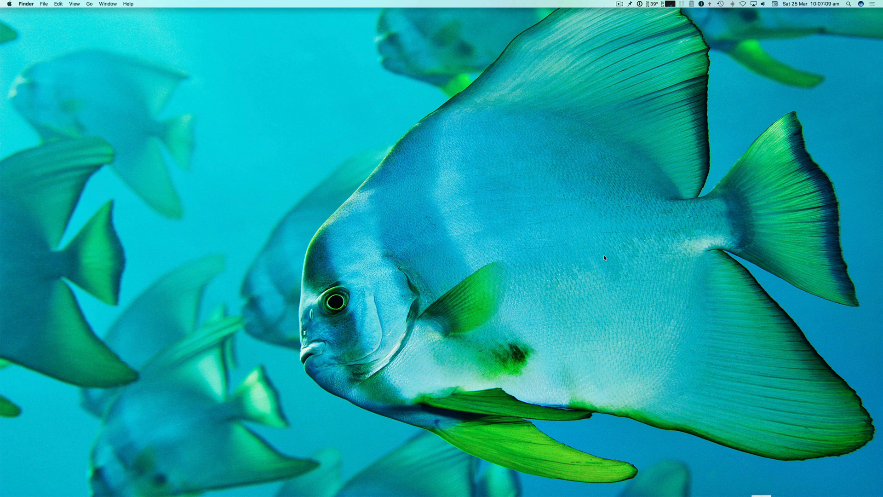